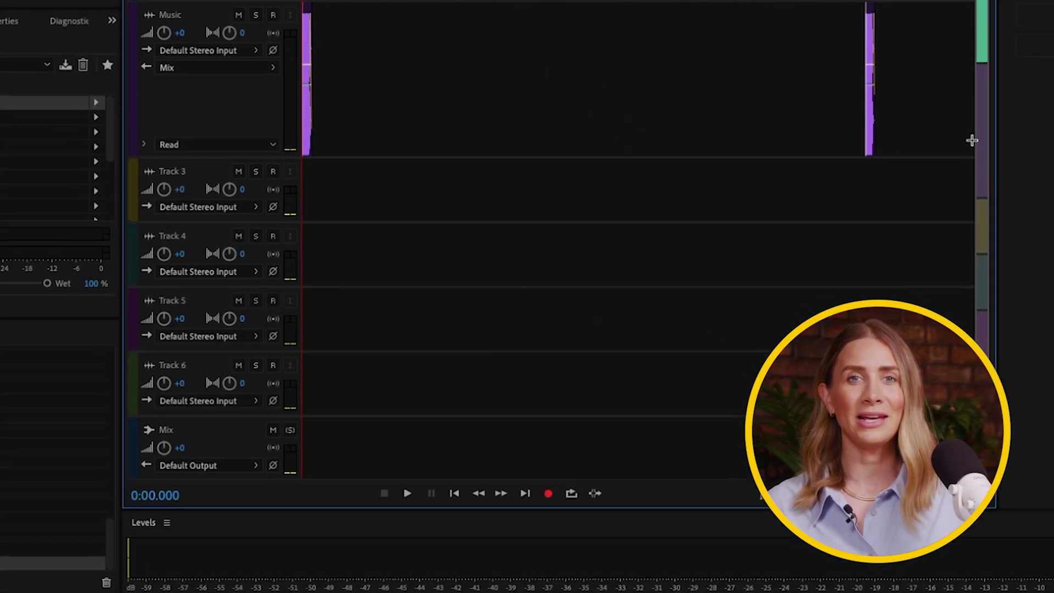
# Step: Add a Mastering effect to the Mix track with the Subtle Clarity preset, then adjust its reverb
pyautogui.click(400, 443)
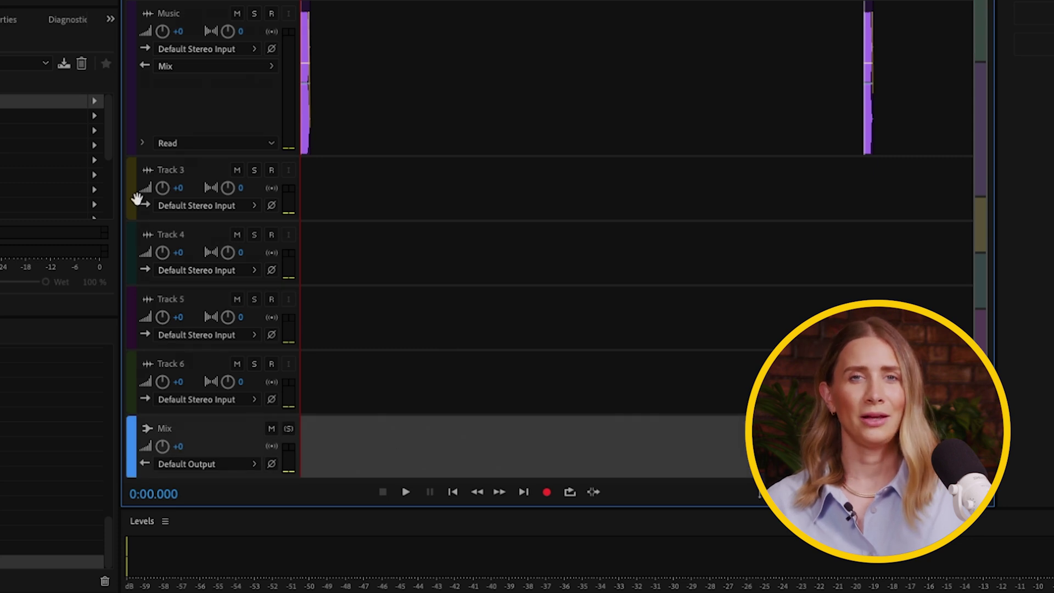
pyautogui.click(94, 101)
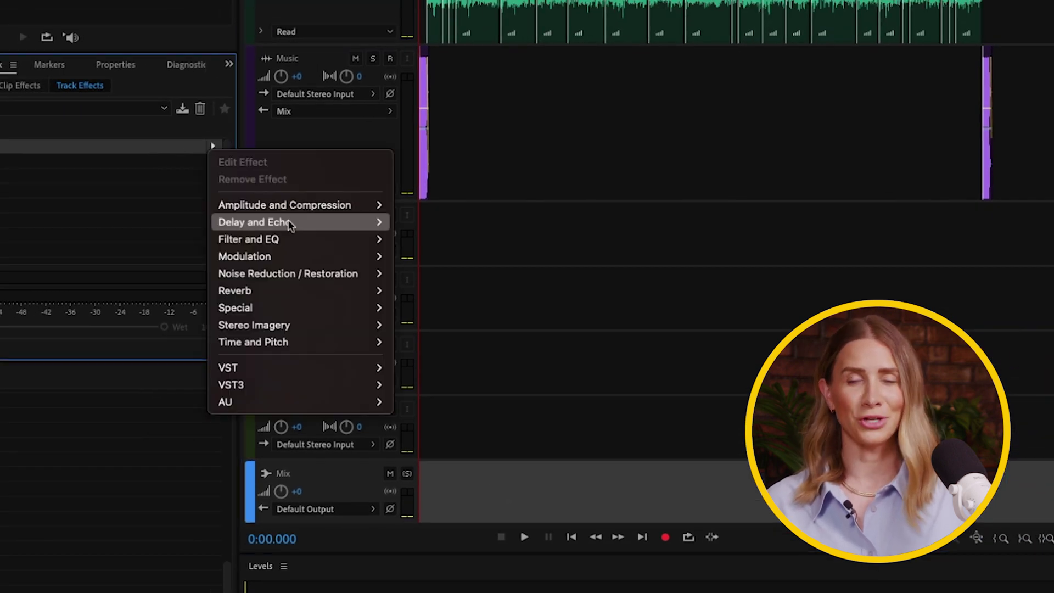
pyautogui.moveTo(377, 308)
pyautogui.click(439, 345)
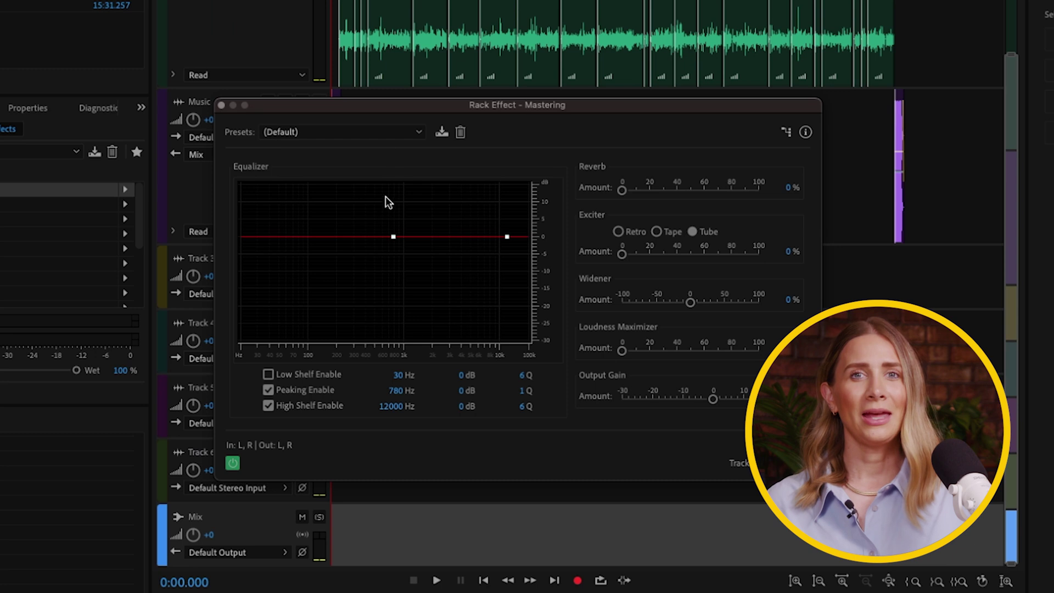
pyautogui.click(394, 133)
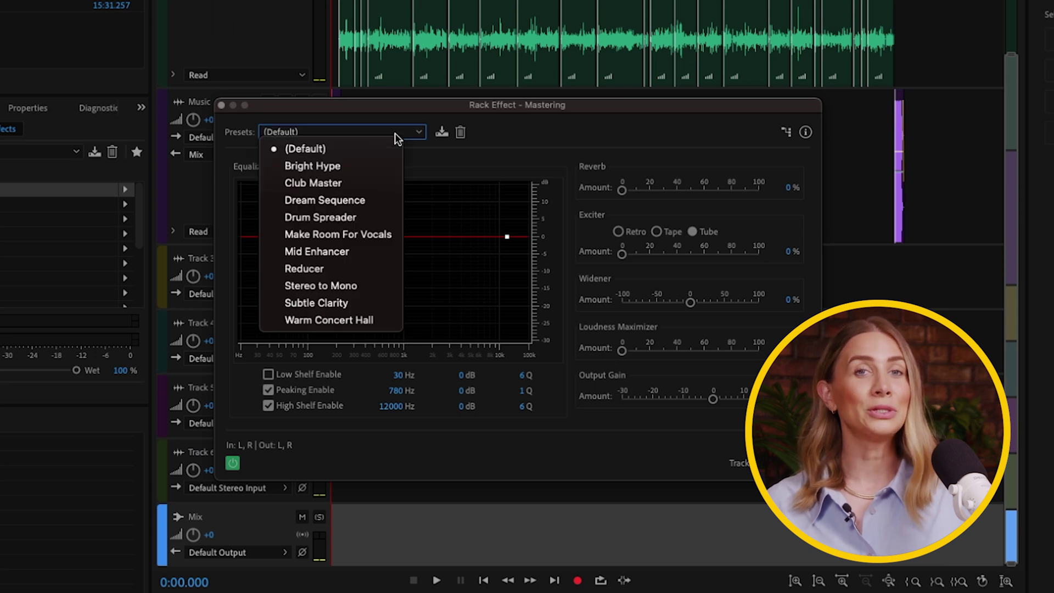
pyautogui.click(353, 299)
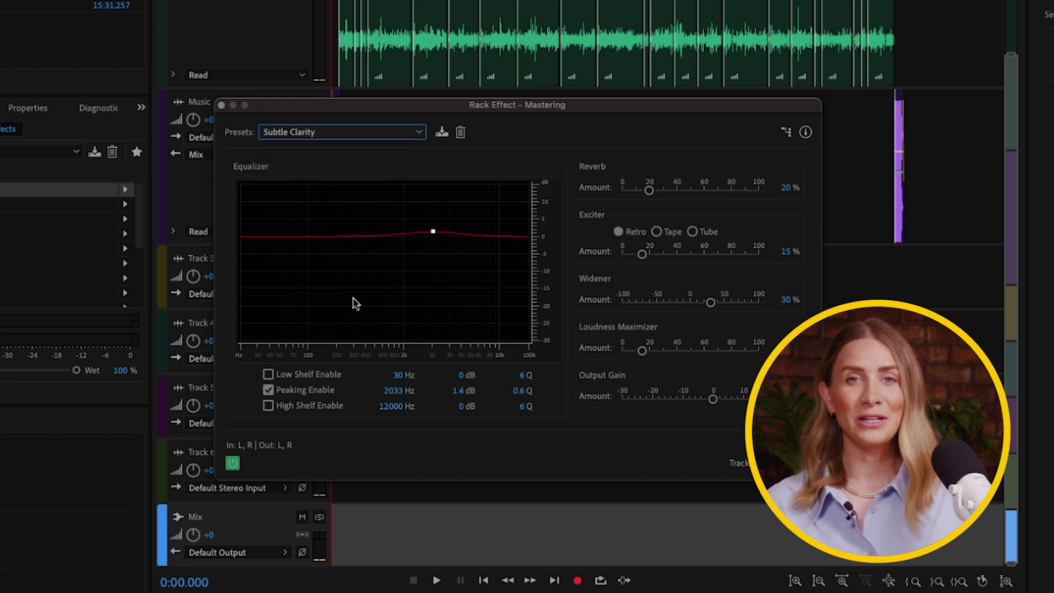
pyautogui.click(649, 190)
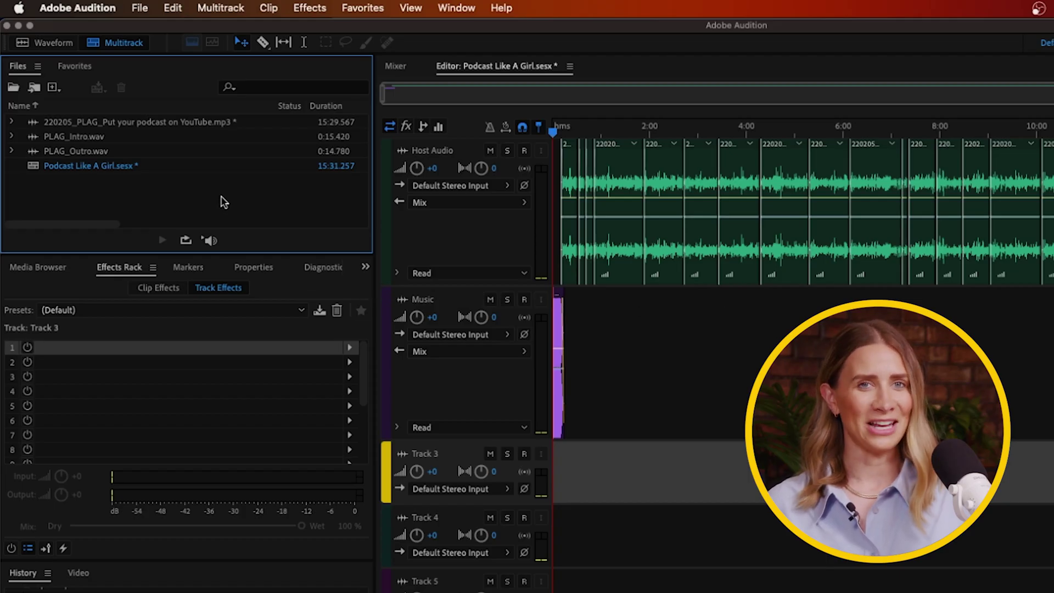
# Step: Mix down the entire multitrack session to a new audio file
pyautogui.click(219, 8)
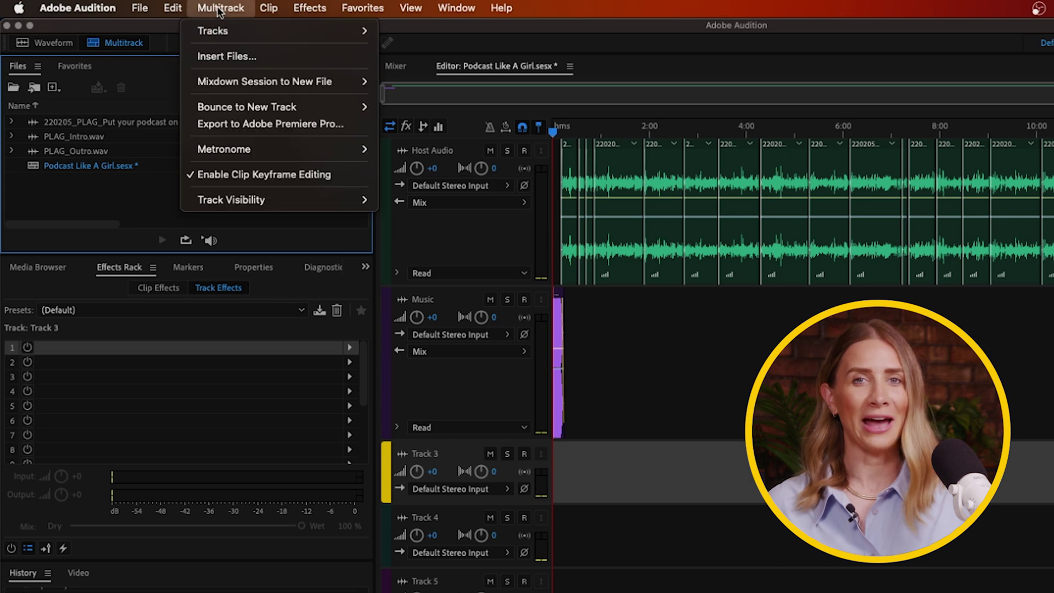
pyautogui.moveTo(220, 81)
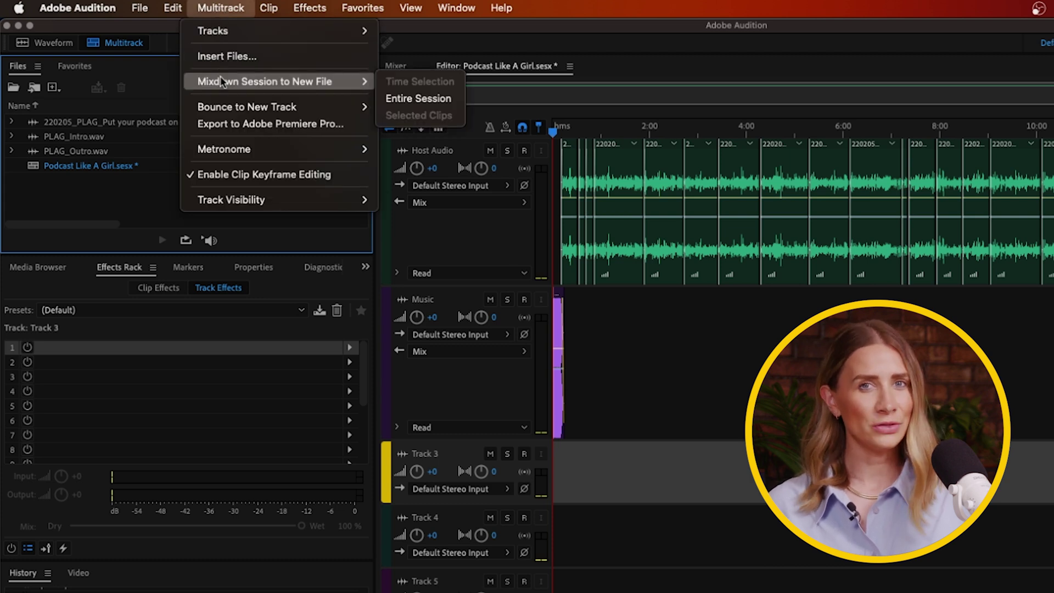
pyautogui.click(388, 99)
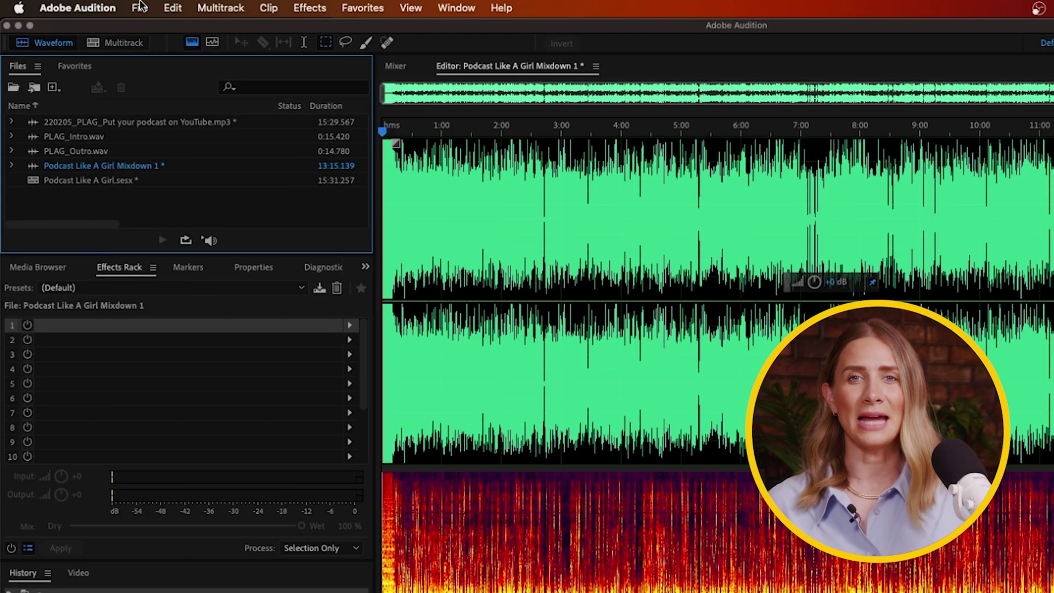
pyautogui.click(139, 7)
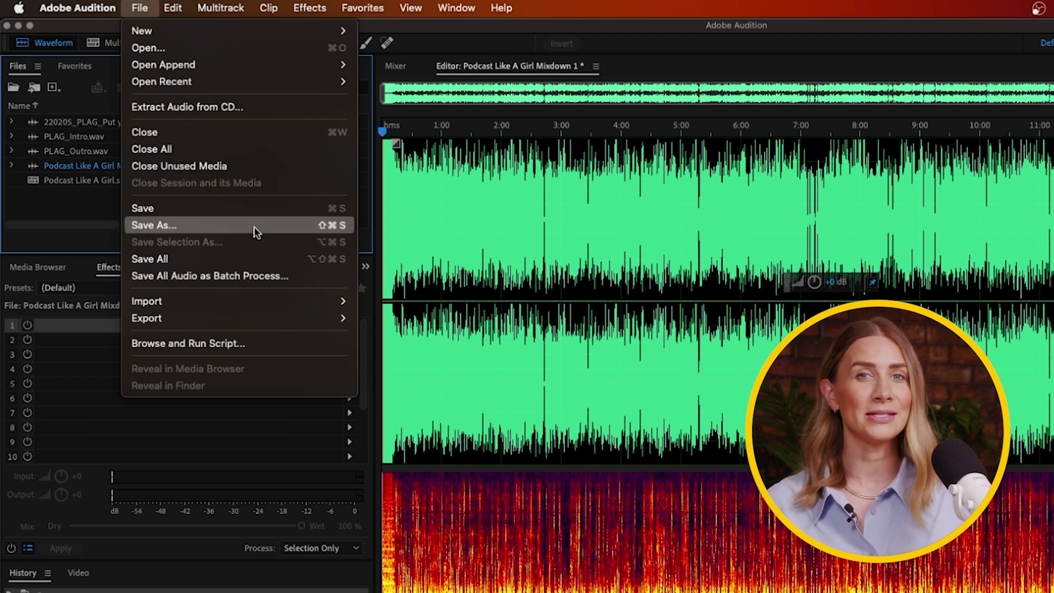
# Step: Save the mixdown as 'Podcast Like A Girl Mixdown_Ep 1' in MP3 Audio format
pyautogui.click(253, 232)
pyautogui.write('_Ep 1.wav')
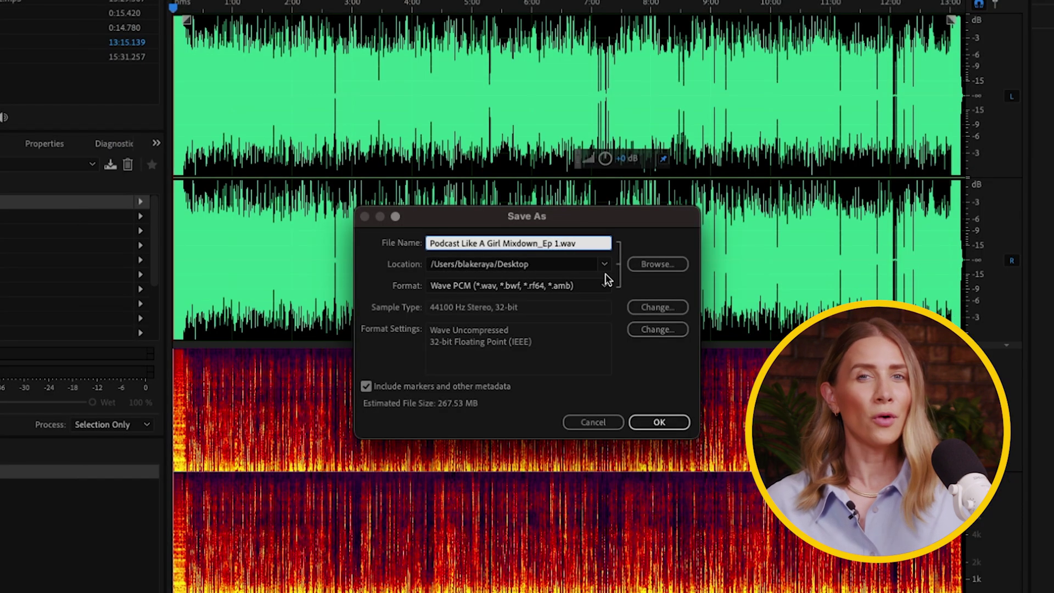
pyautogui.click(606, 282)
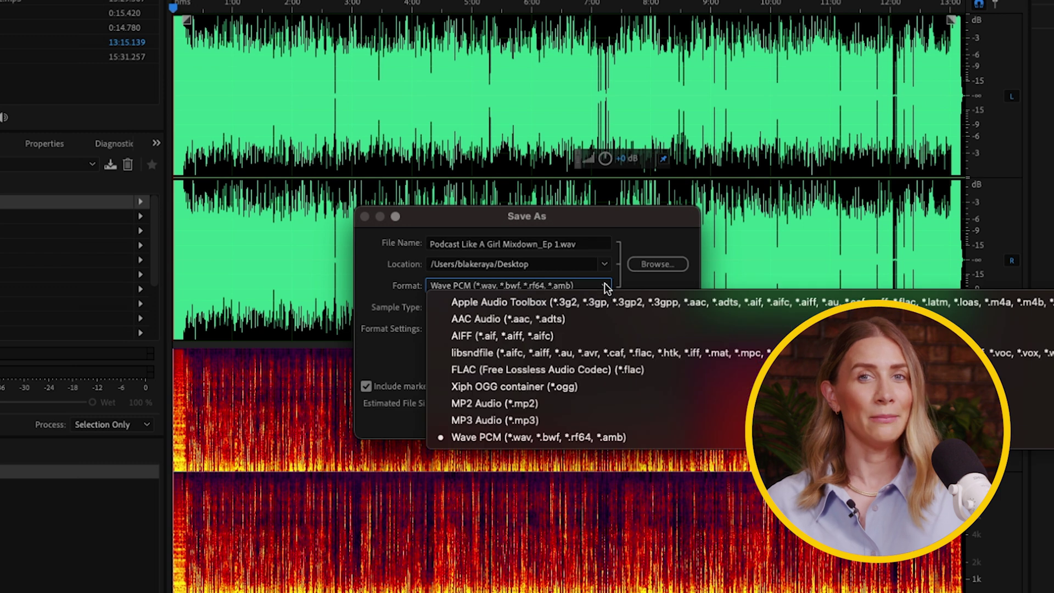
pyautogui.click(534, 422)
# Step: Change the export sample type to 48000 Hz, mono, 16-bit
pyautogui.click(635, 316)
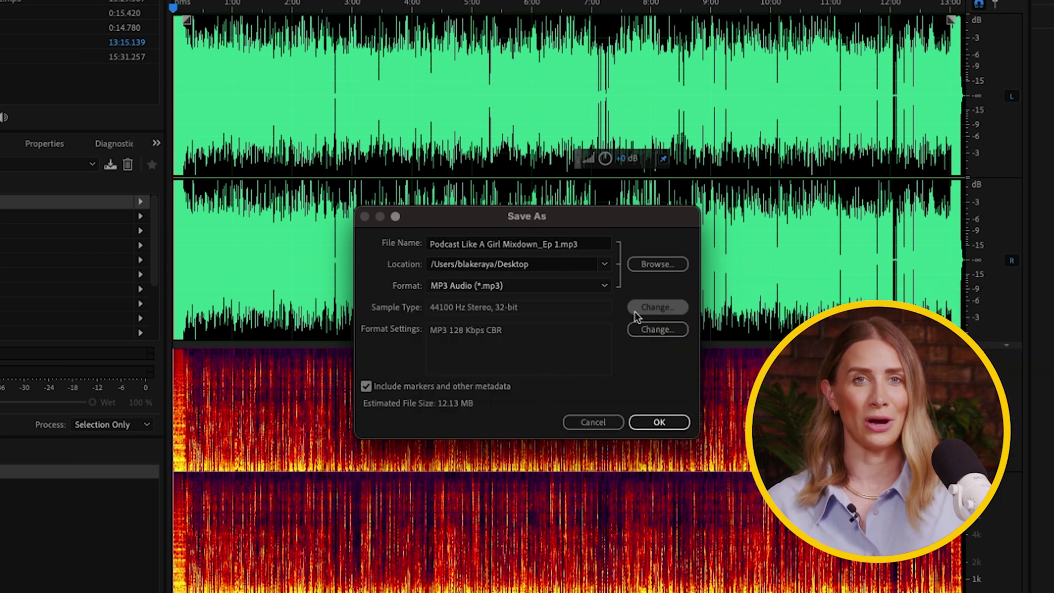
pyautogui.click(571, 160)
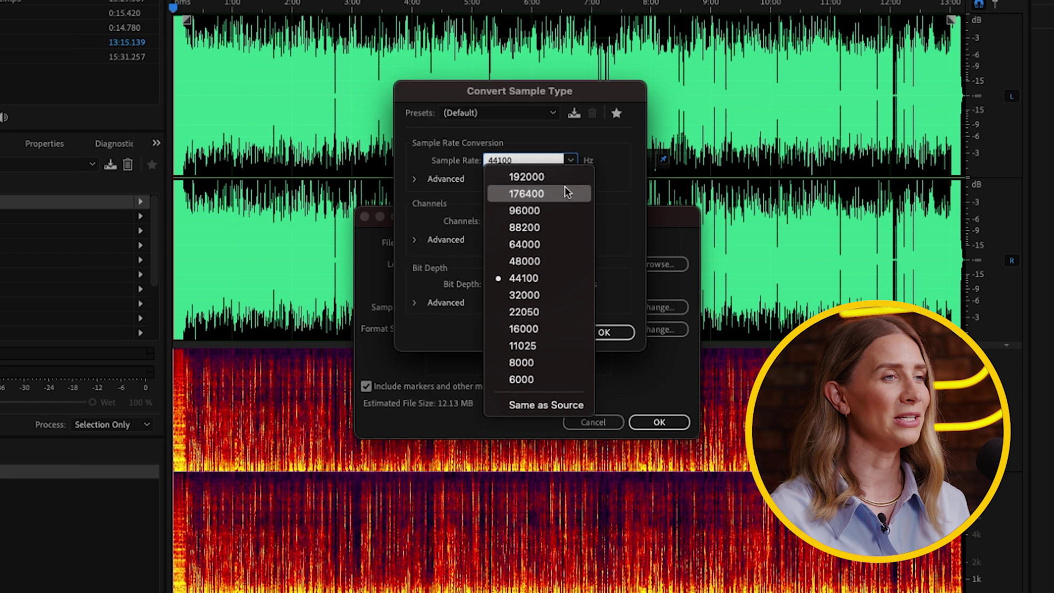
pyautogui.click(540, 260)
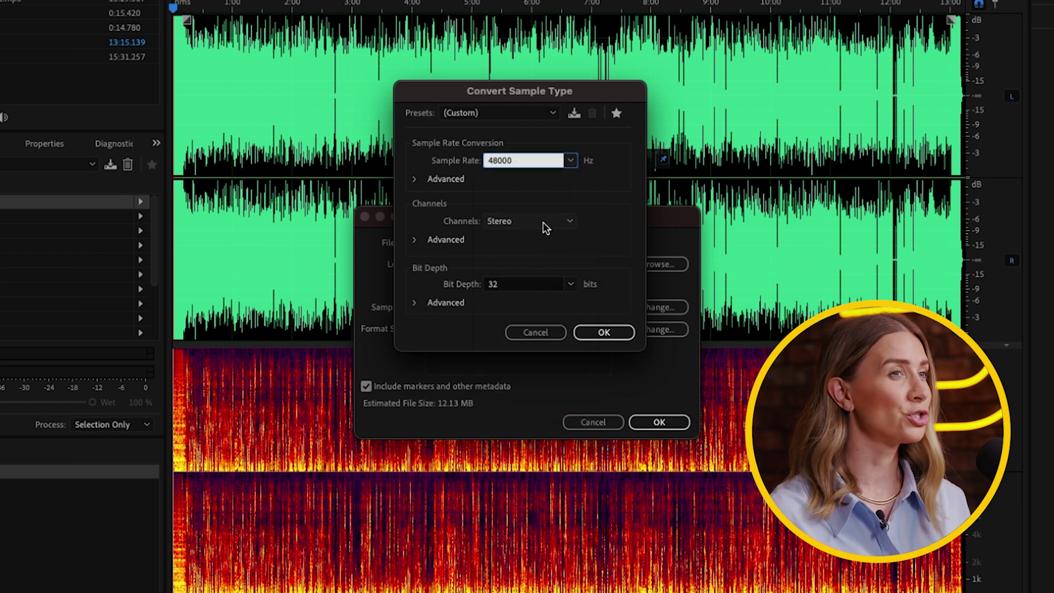
pyautogui.click(543, 224)
pyautogui.click(542, 237)
pyautogui.click(570, 284)
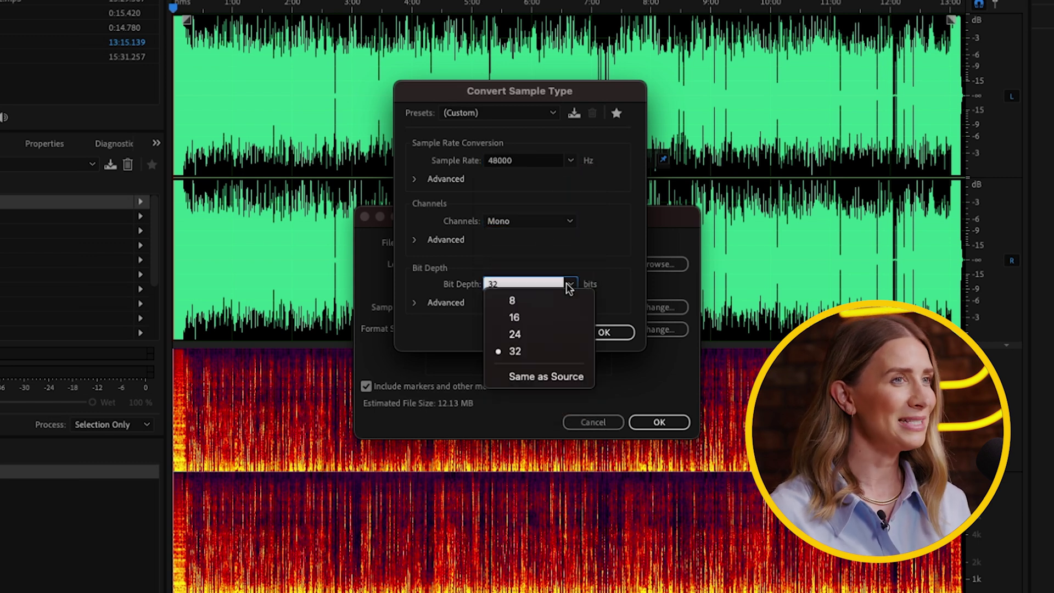
pyautogui.click(543, 314)
pyautogui.click(602, 331)
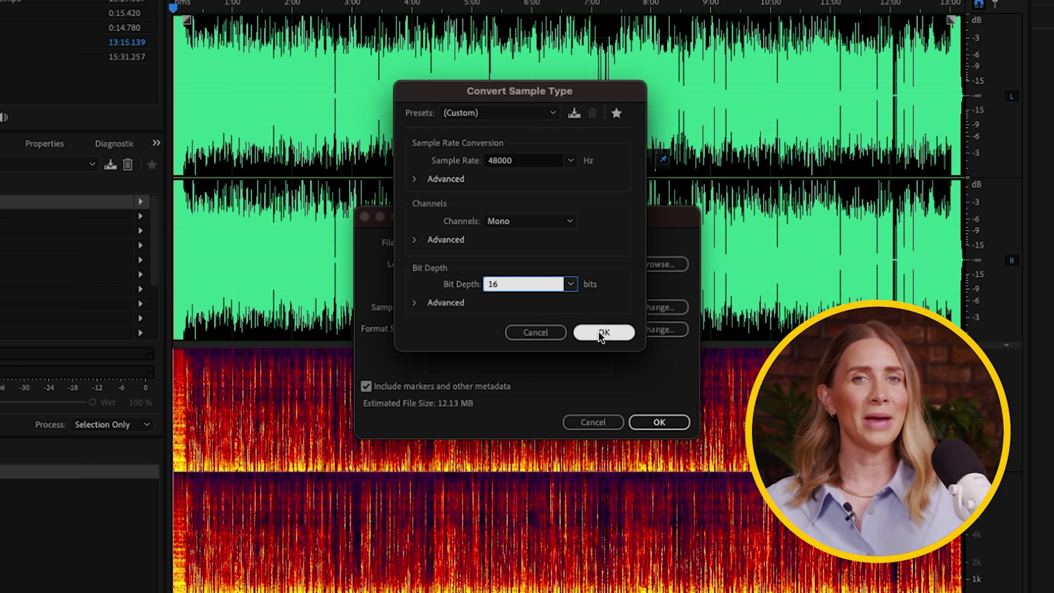
pyautogui.click(647, 331)
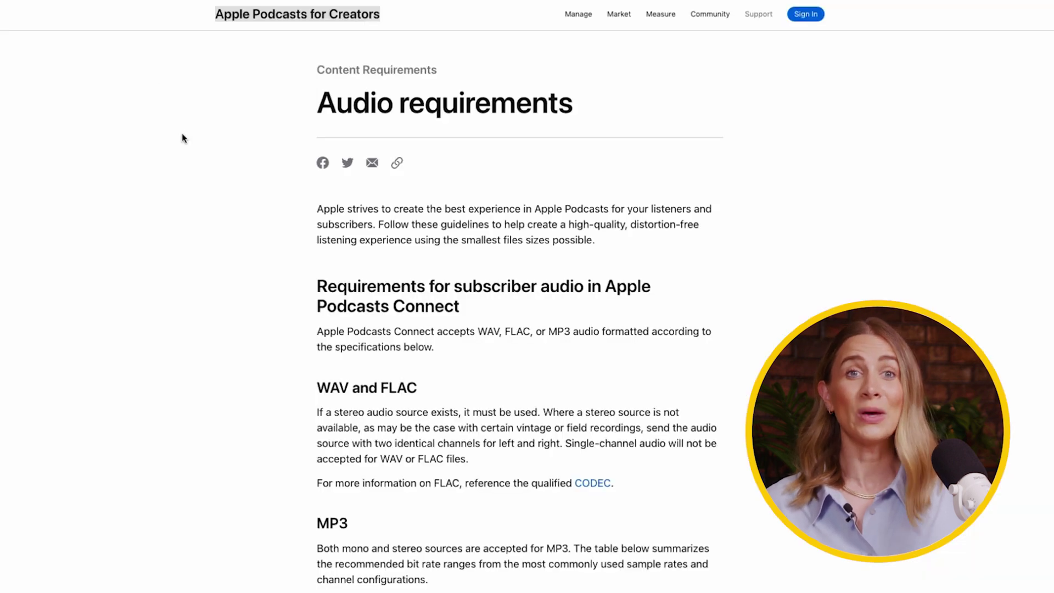
# Step: Scroll down the Apple Podcasts audio requirements page to the MP3 format table
pyautogui.scroll(-10, 183, 137)
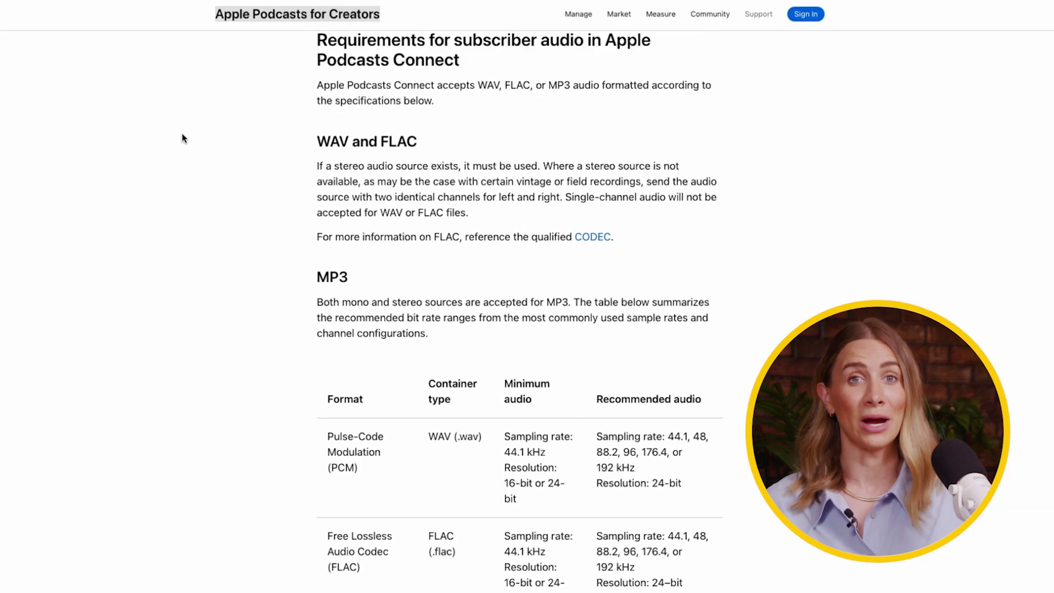
pyautogui.scroll(-5, 183, 133)
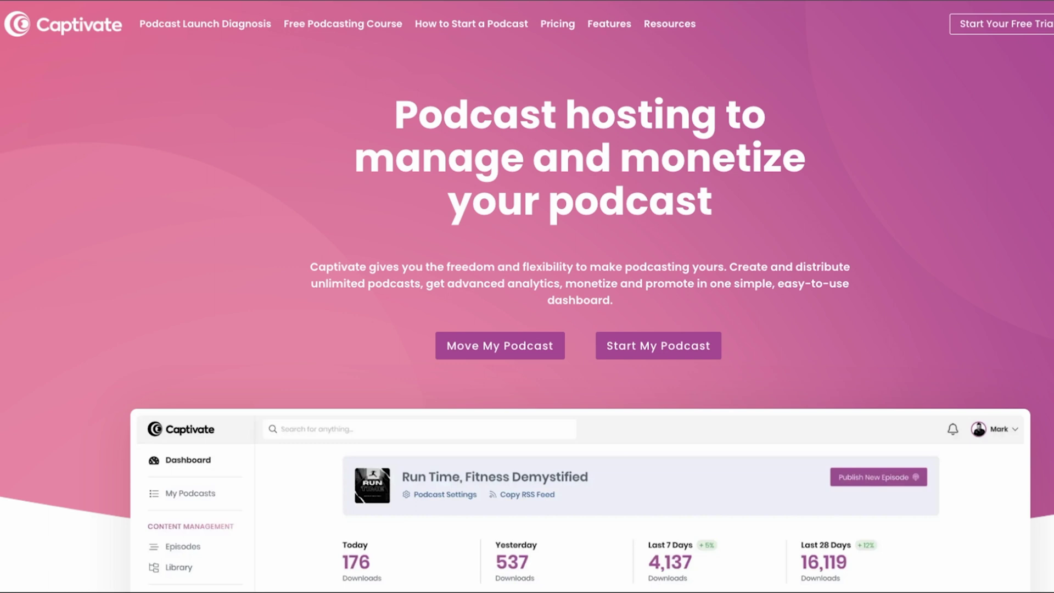
# Step: Scroll through Captivate's Features List comparing Personal $17, Professional $44 and Business $90 plans
pyautogui.click(610, 26)
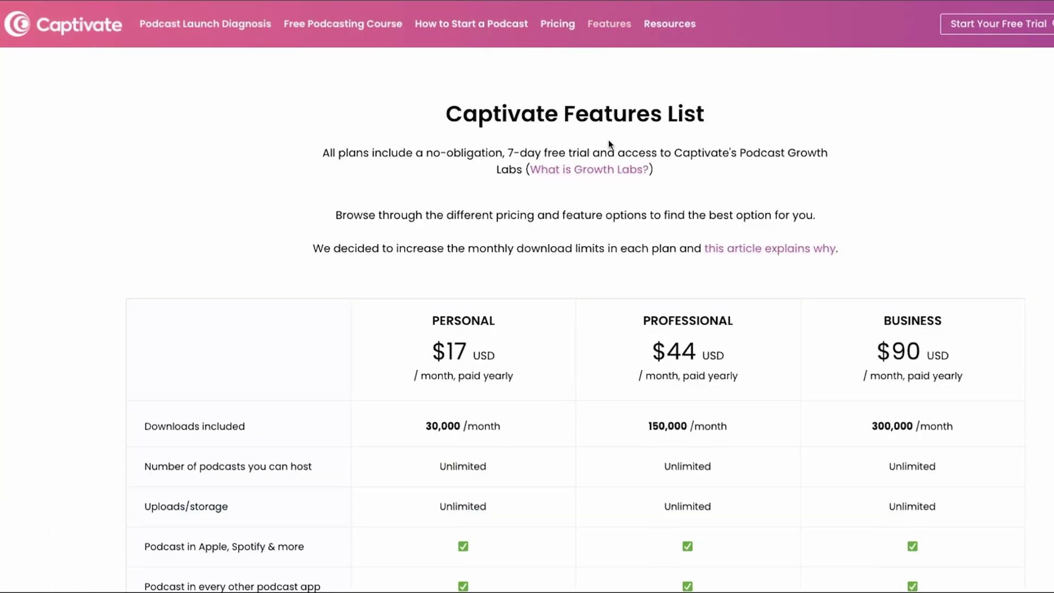
pyautogui.scroll(-3, 608, 140)
pyautogui.scroll(-1, 609, 142)
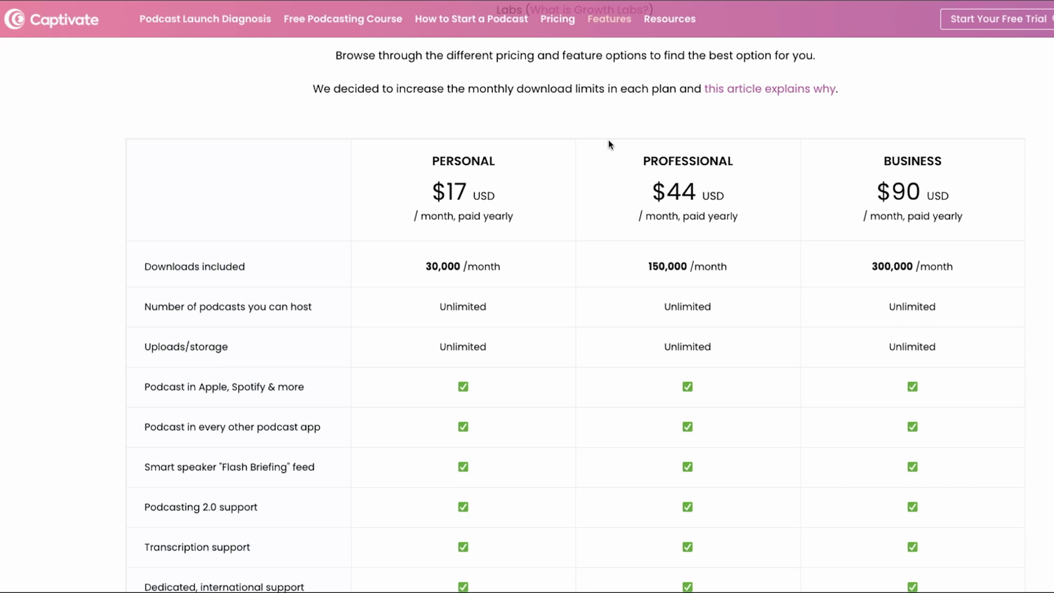
pyautogui.scroll(-2, 609, 143)
pyautogui.scroll(-2, 608, 144)
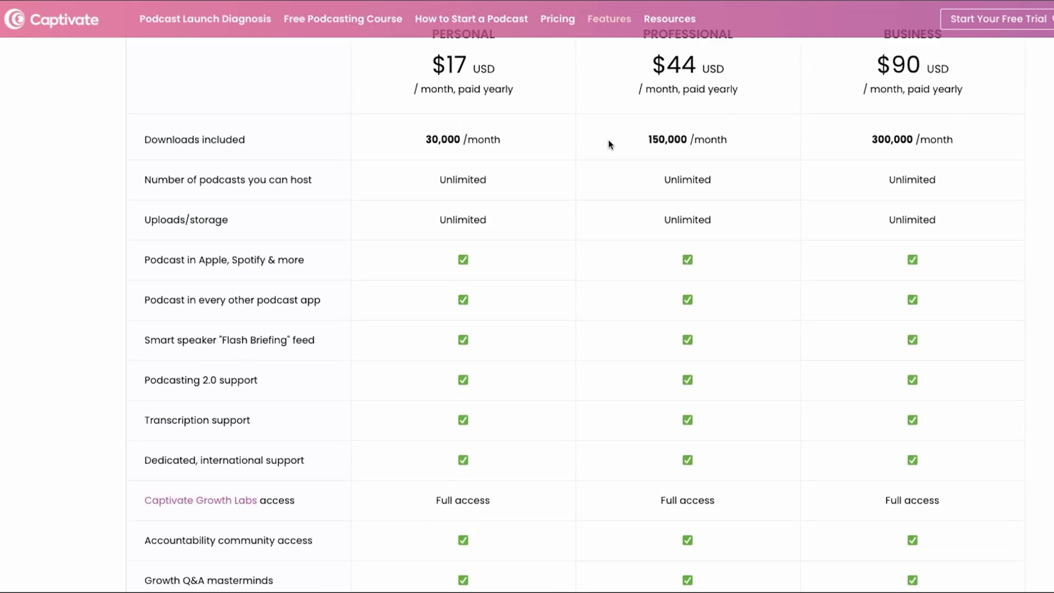
pyautogui.scroll(-1, 609, 144)
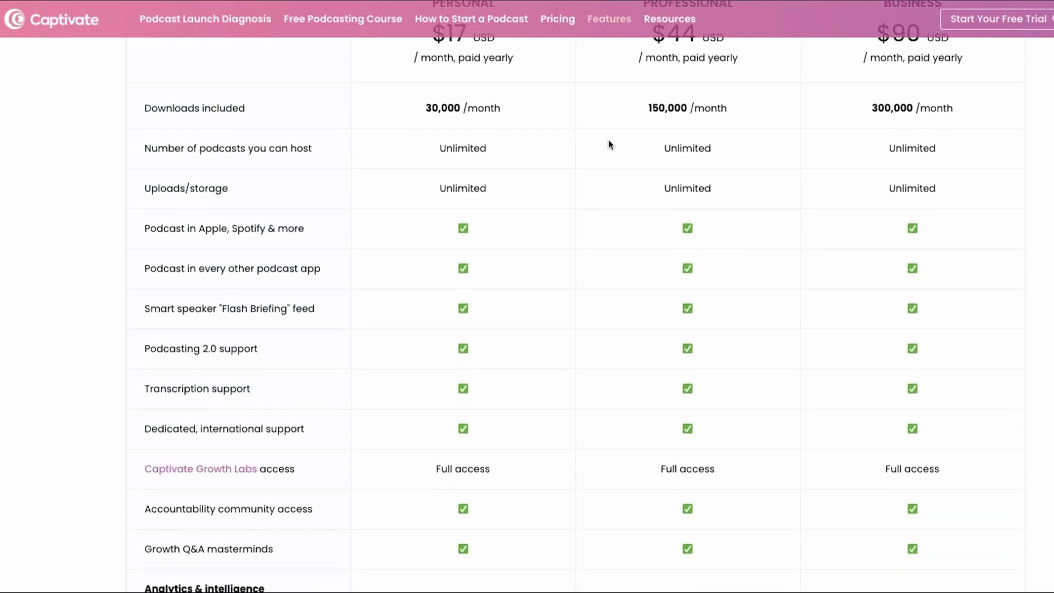
pyautogui.scroll(-1, 608, 143)
pyautogui.scroll(-5, 608, 143)
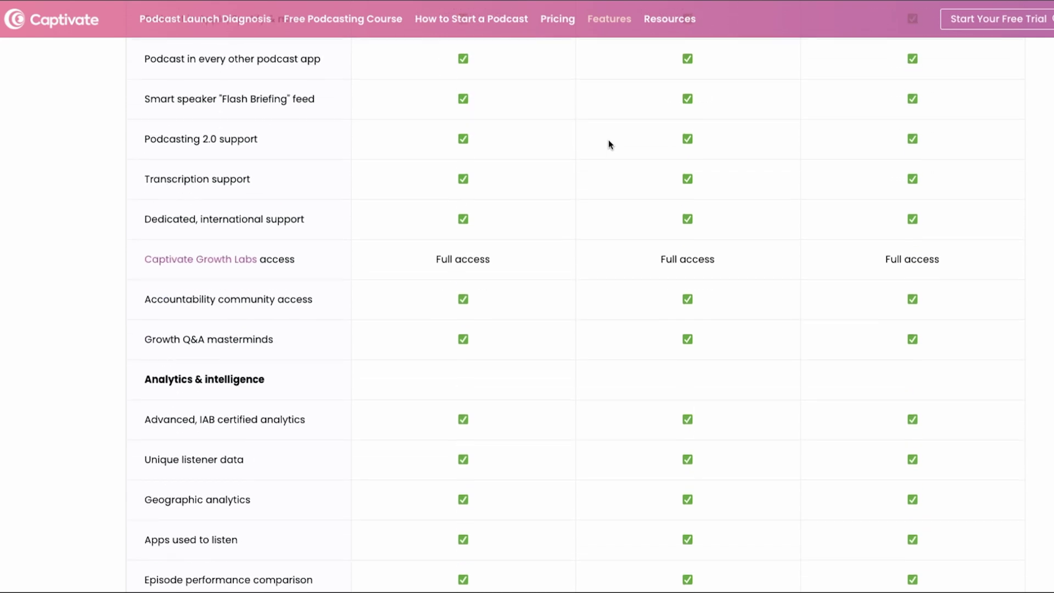
pyautogui.scroll(-2, 608, 143)
pyautogui.scroll(-4, 608, 144)
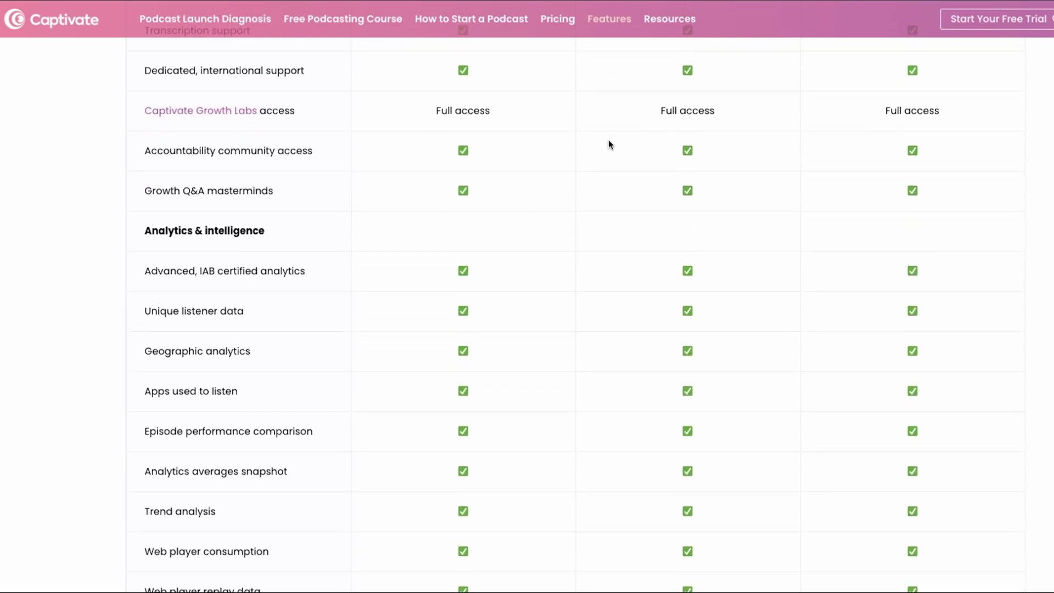
pyautogui.scroll(-5, 609, 143)
pyautogui.scroll(-6, 608, 144)
pyautogui.scroll(-7, 608, 144)
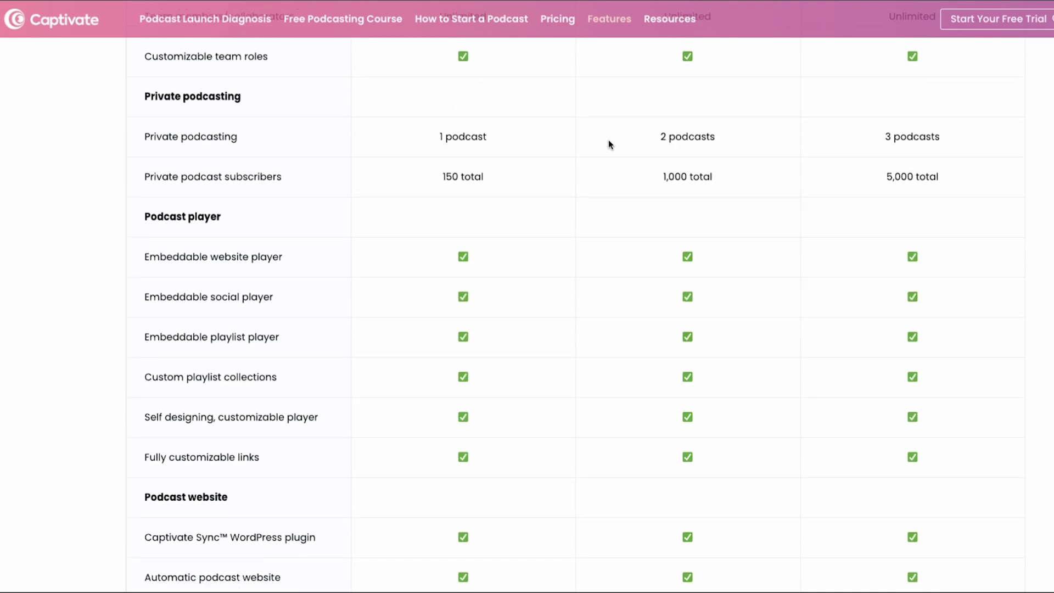
pyautogui.scroll(-20, 609, 144)
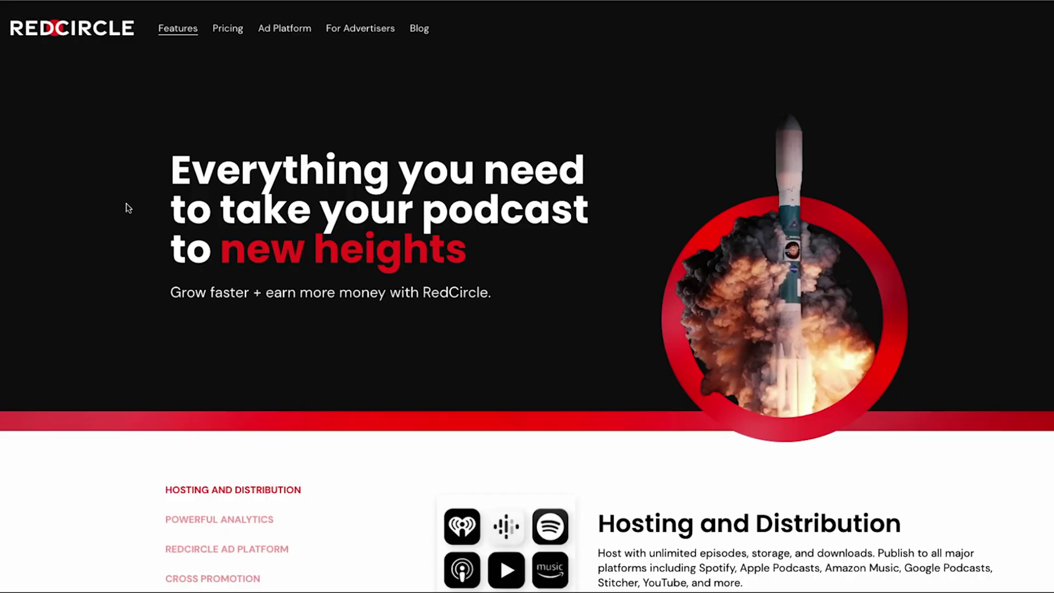
# Step: Jump to the Dynamic Insertion section of RedCircle's Features page
pyautogui.scroll(-5, 128, 207)
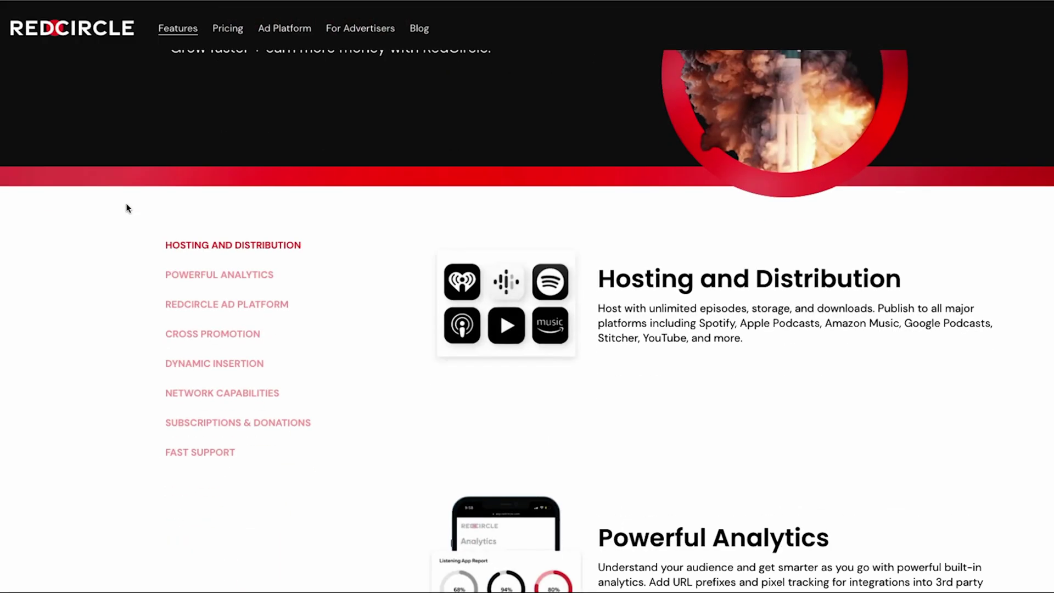
pyautogui.click(205, 364)
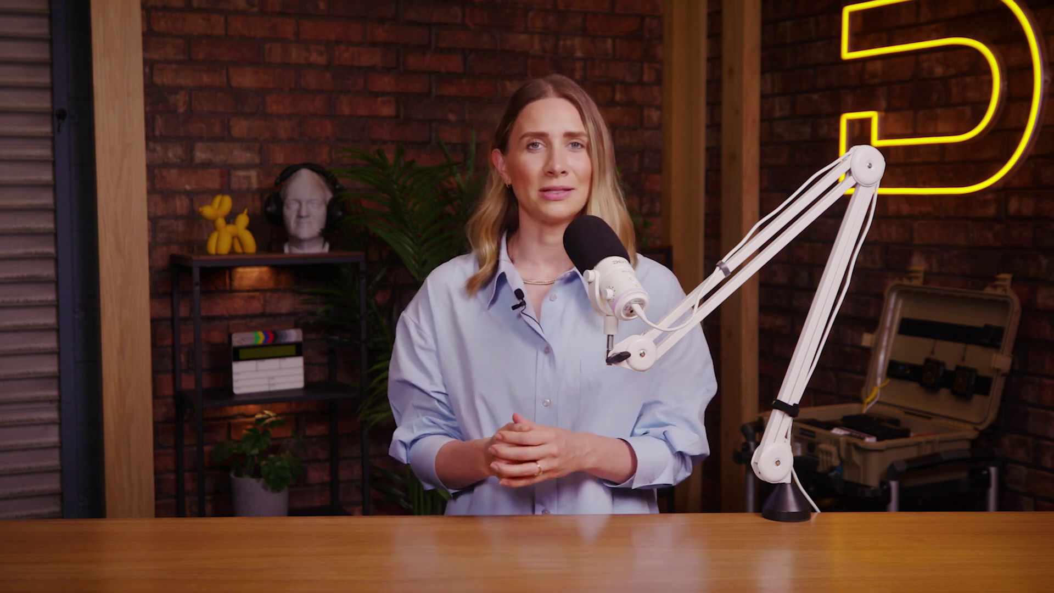
# Step: Scroll past Podder's analytics features to the ranked Chartable, Apple and Spotify top podcast lists
pyautogui.scroll(-1, 45, 99)
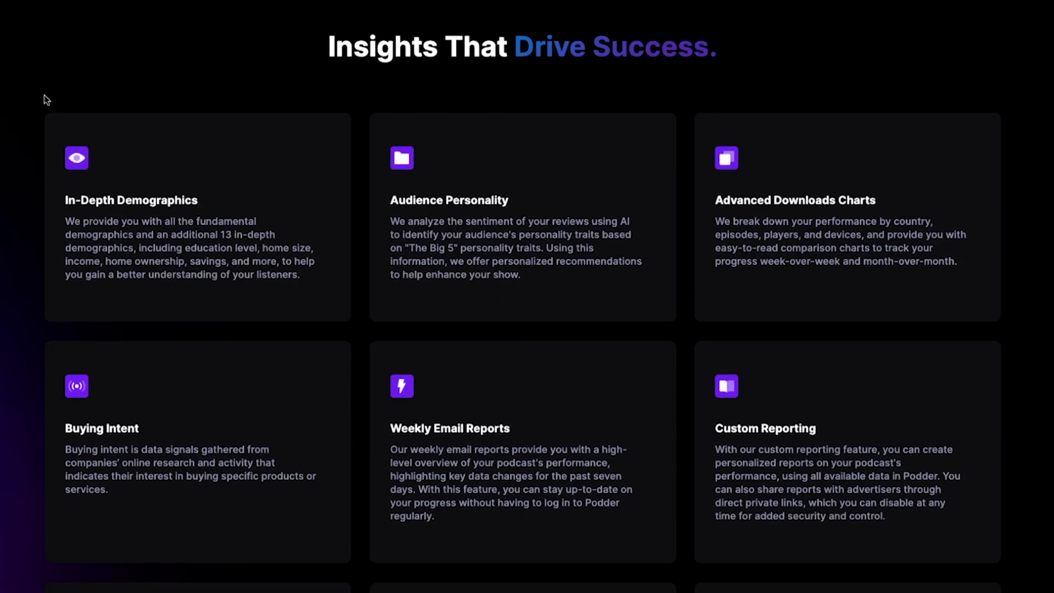
pyautogui.scroll(-2, 46, 99)
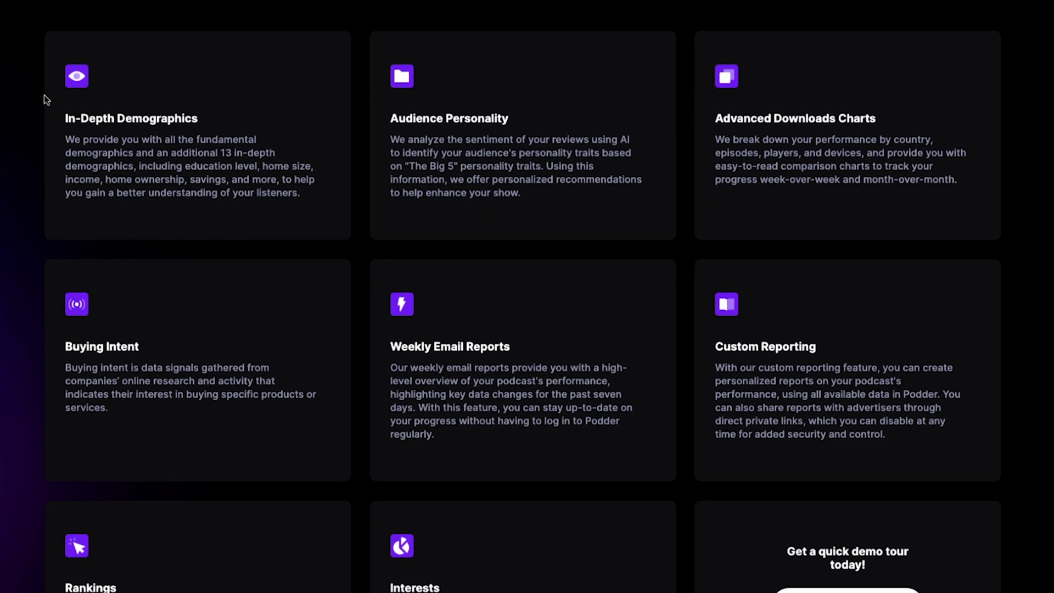
pyautogui.scroll(-3, 46, 100)
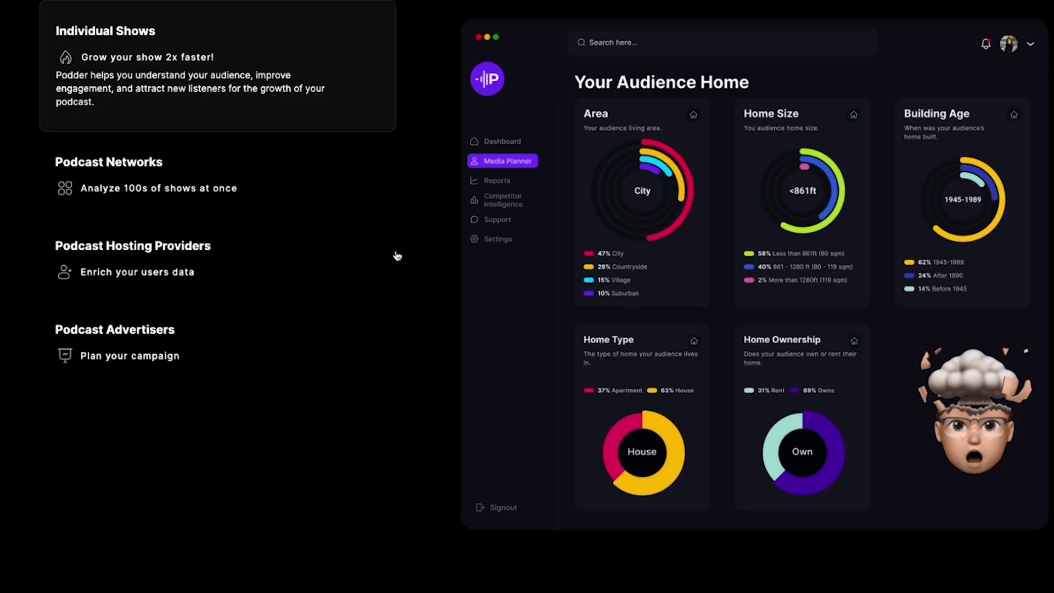
pyautogui.scroll(-10, 397, 255)
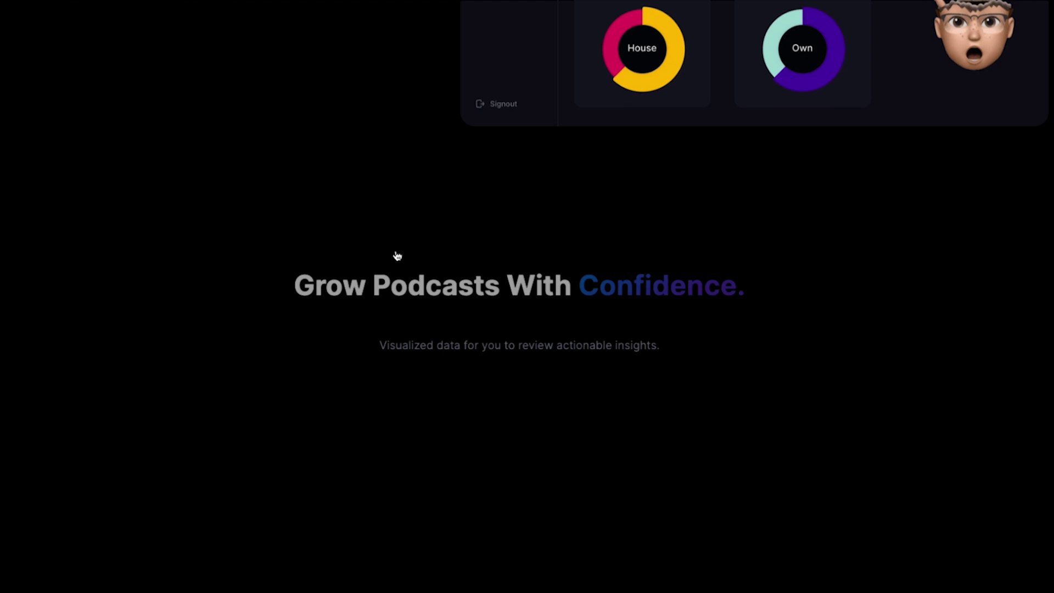
pyautogui.scroll(-10, 396, 251)
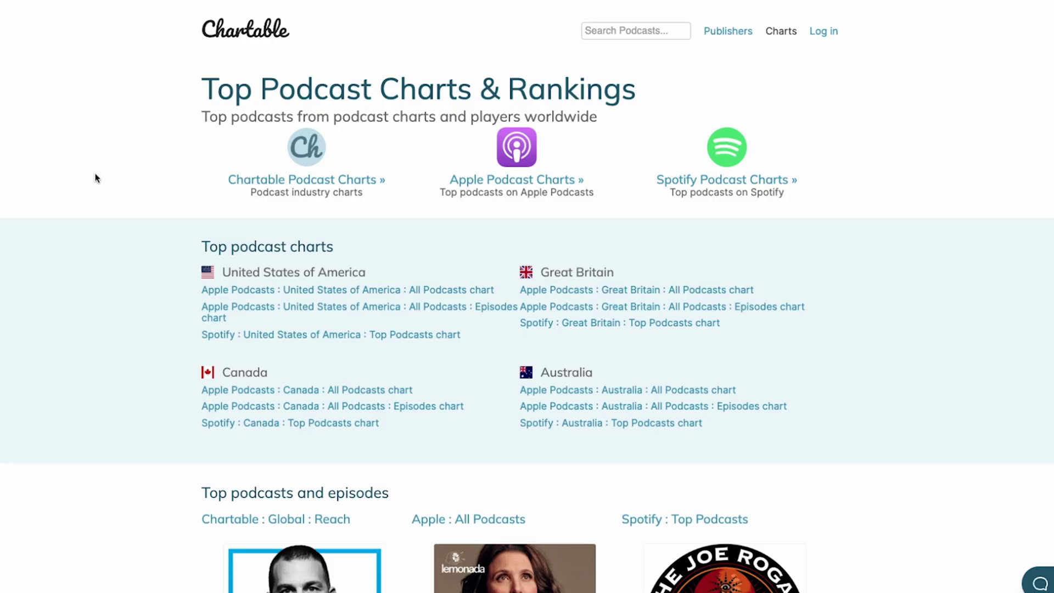
pyautogui.scroll(-8, 94, 176)
pyautogui.scroll(-15, 95, 178)
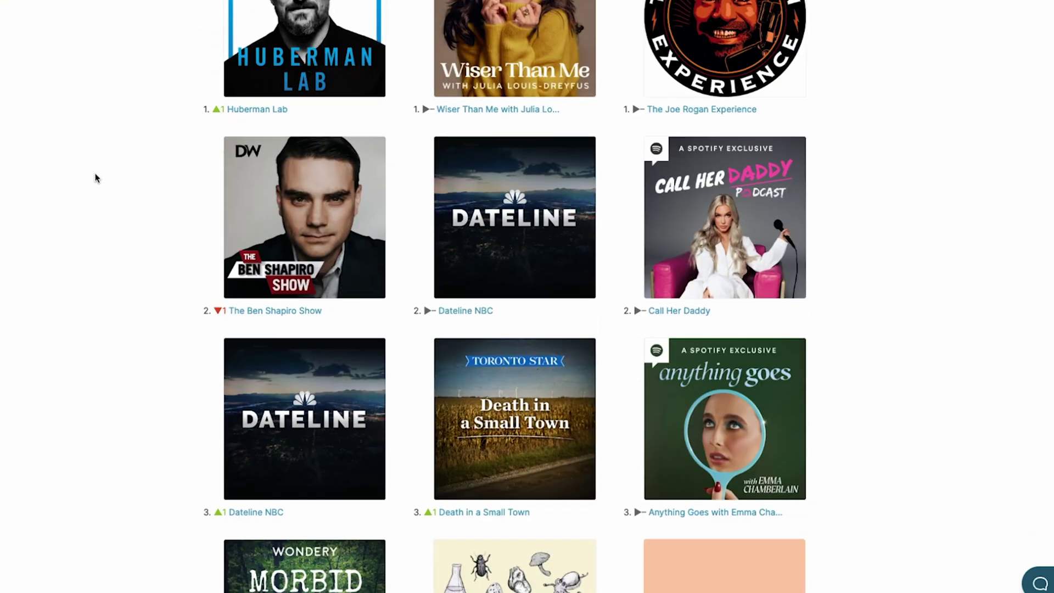
pyautogui.scroll(-10, 95, 178)
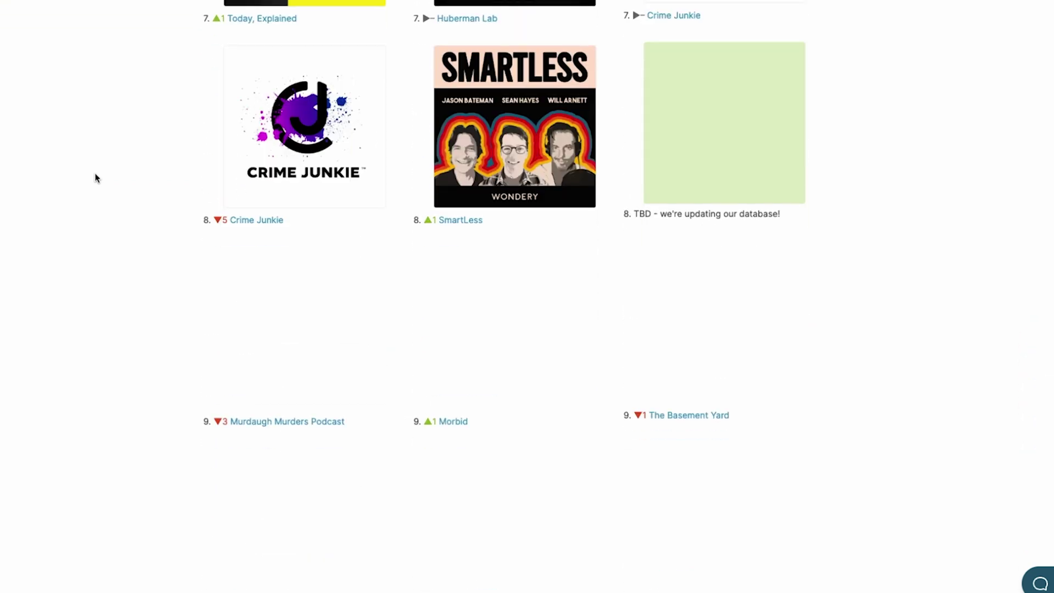